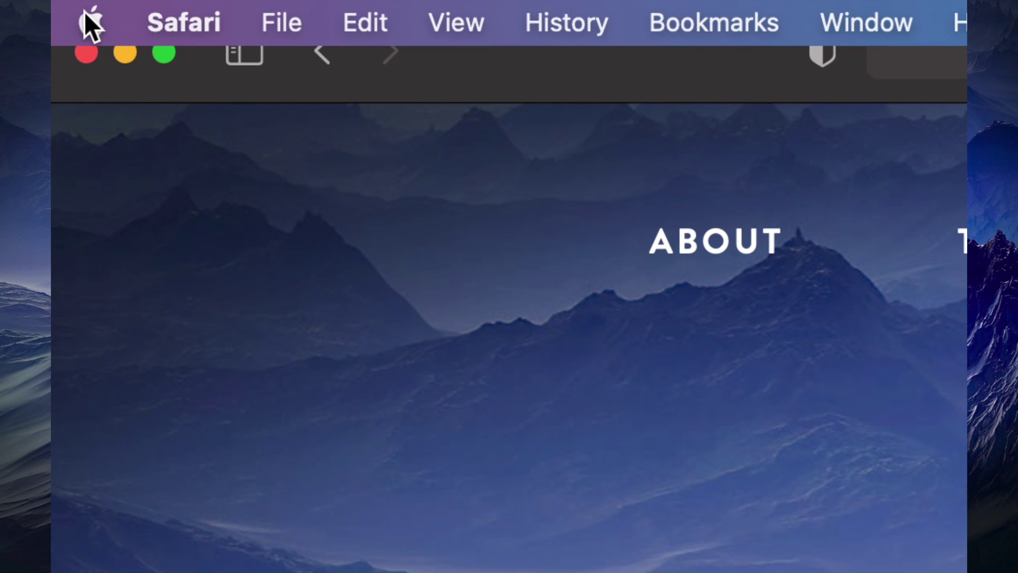
Launch the App Store from the Apple menu, landing on its Discover page.
left_click(91, 22)
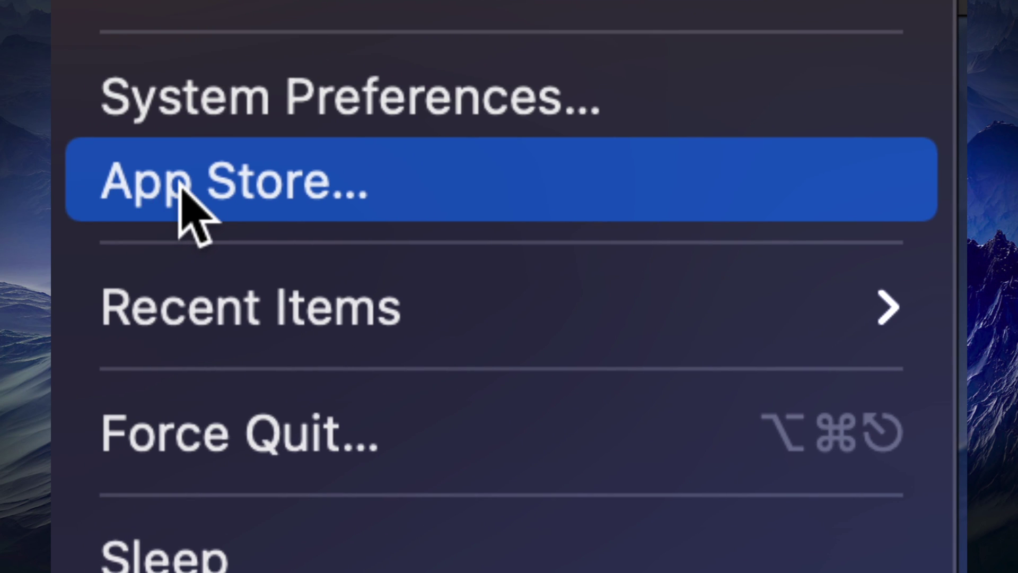
left_click(185, 191)
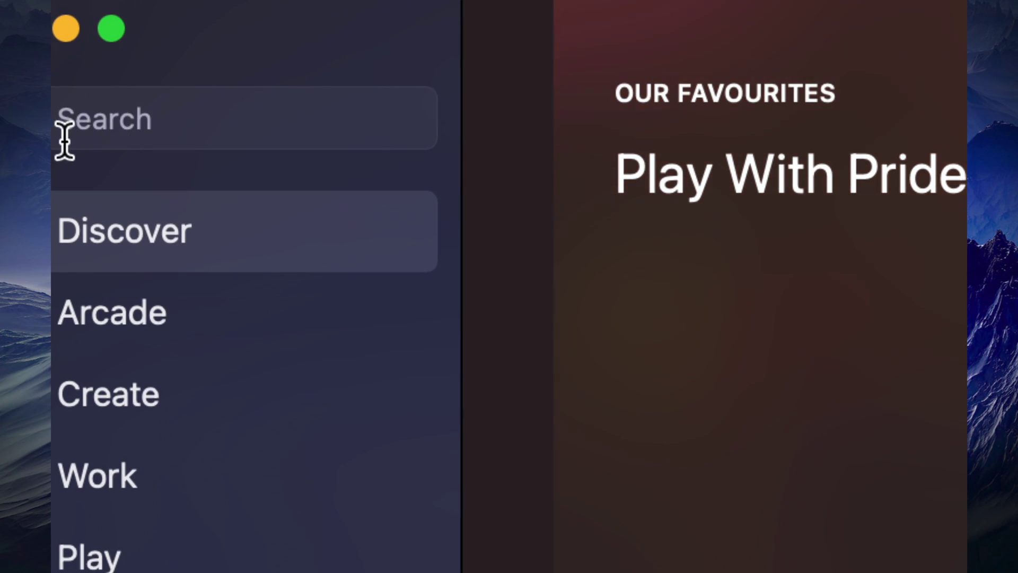
Search the App Store for 'final cut pro x' using the suggested search term.
left_click(221, 142)
type("final")
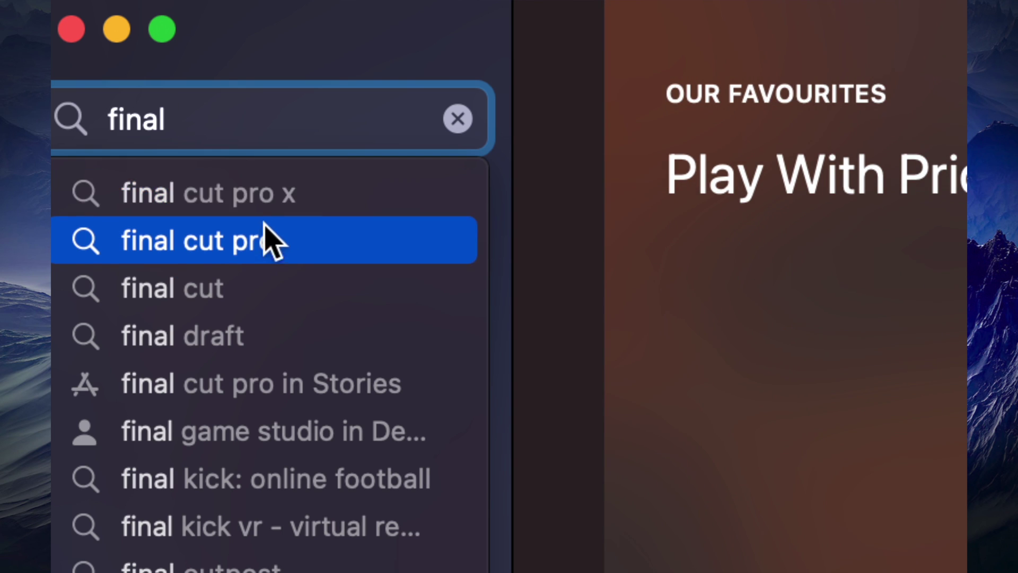
left_click(268, 198)
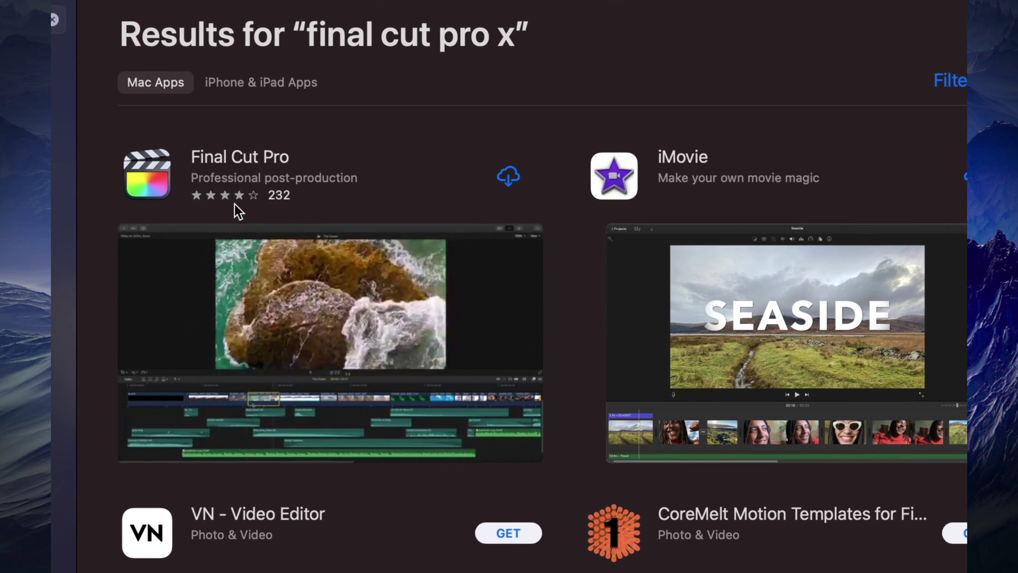
Open the Final Cut Pro app page from the search results.
left_click(270, 163)
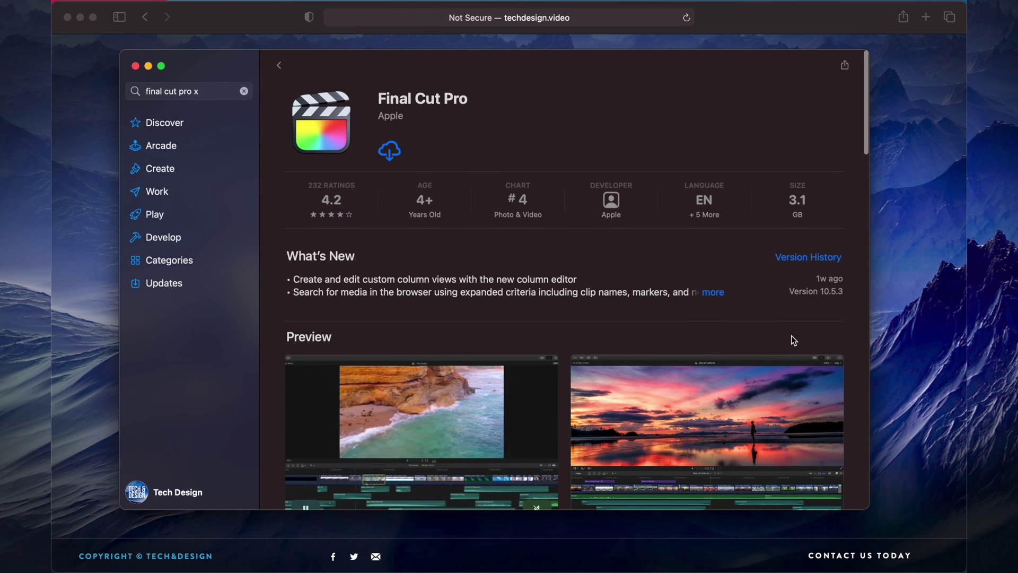
scroll(791, 339, "down", 3)
scroll(791, 339, "down", 4)
scroll(791, 340, "down", 4)
scroll(791, 339, "down", 3)
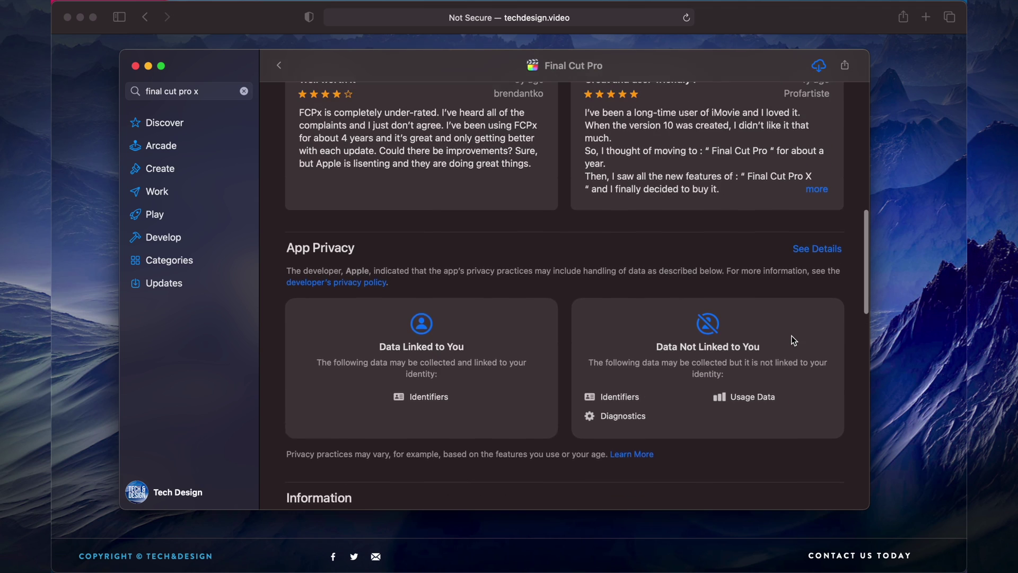
scroll(791, 339, "up", 3)
scroll(792, 339, "up", 4)
scroll(791, 339, "up", 1)
scroll(791, 339, "up", 3)
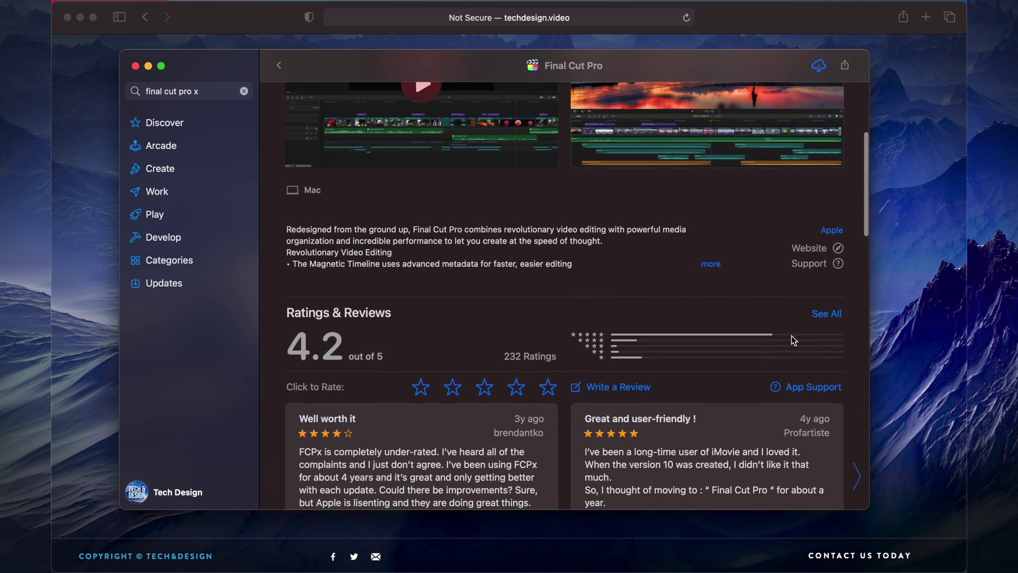
scroll(791, 340, "up", 3)
scroll(791, 340, "up", 3)
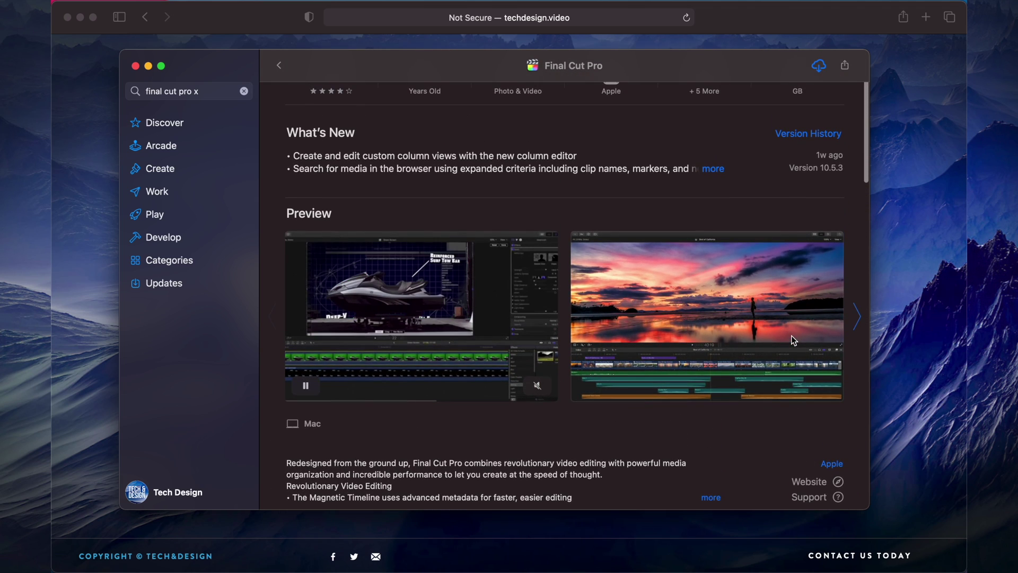
scroll(792, 340, "up", 3)
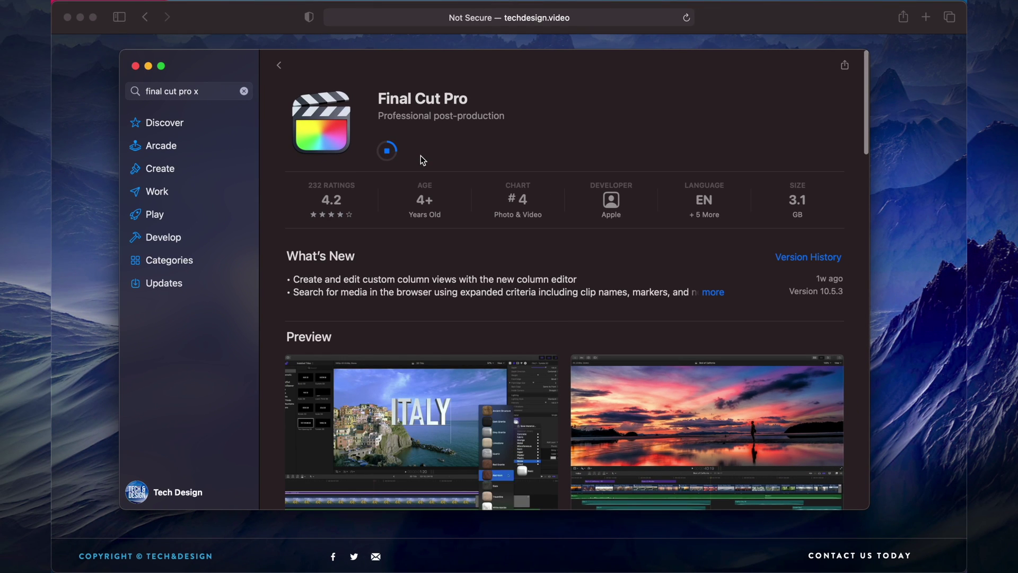
Go back to the results and replace the old search with 'compressor'.
left_click(278, 66)
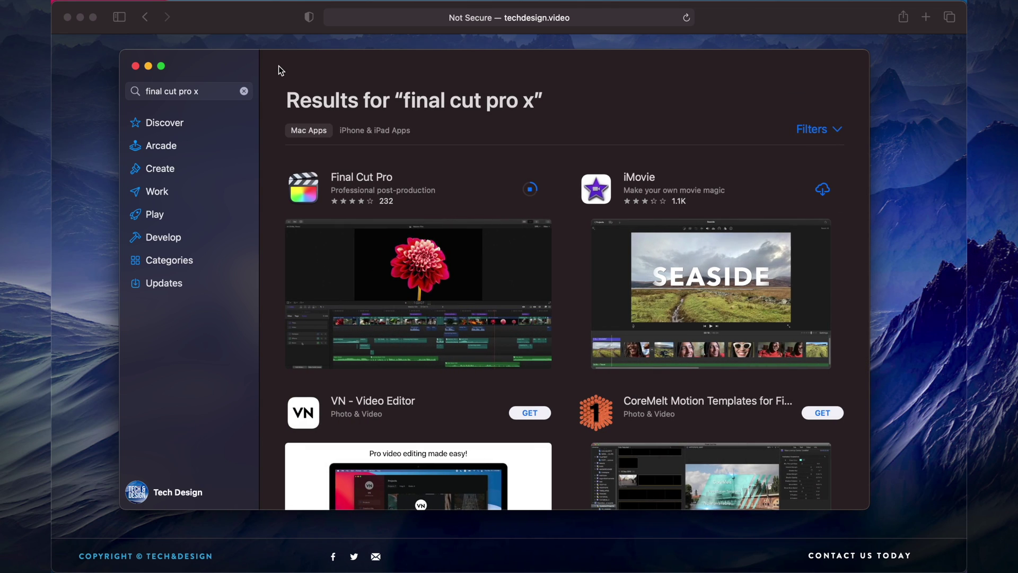
left_click(243, 92)
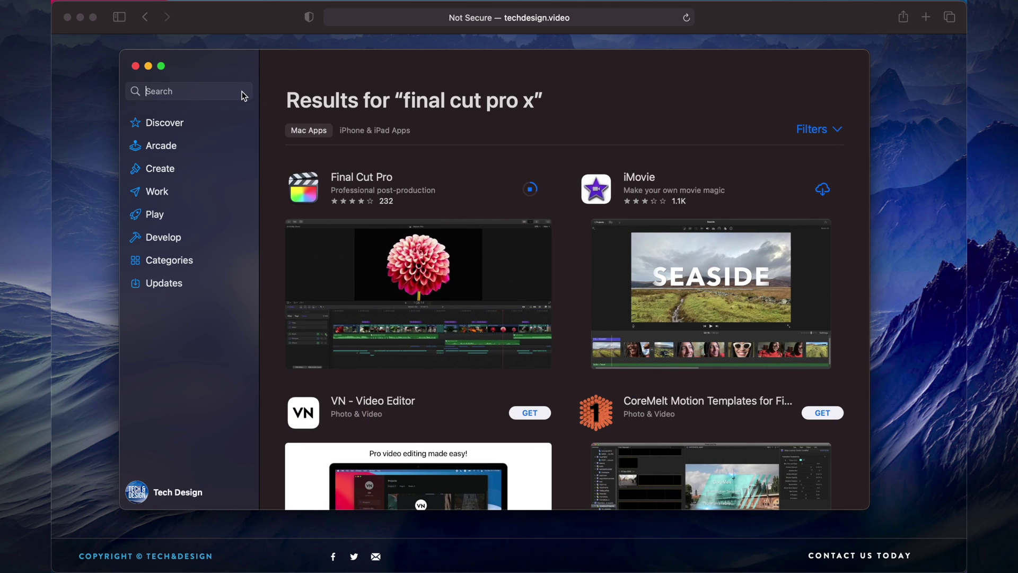
left_click(210, 91)
type("compres")
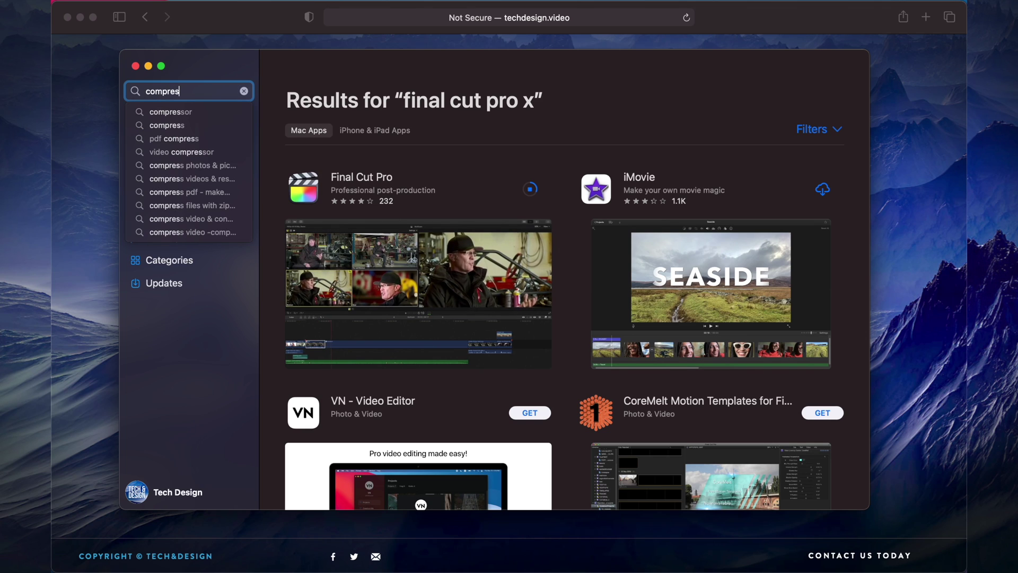
type("sor")
left_click(190, 114)
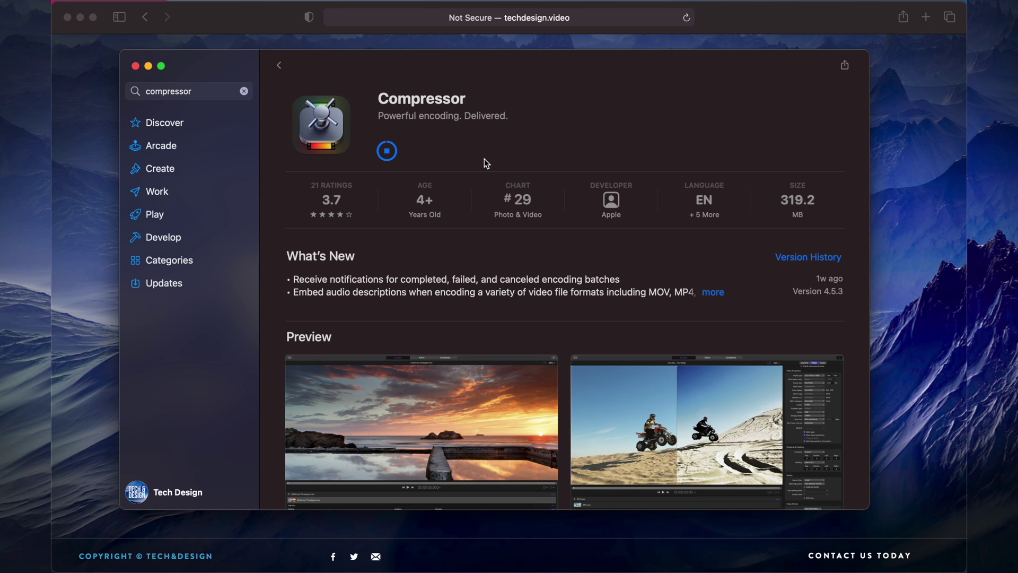
Replace the Compressor search with 'final cut pro' and reopen the Final Cut Pro page.
left_click(279, 66)
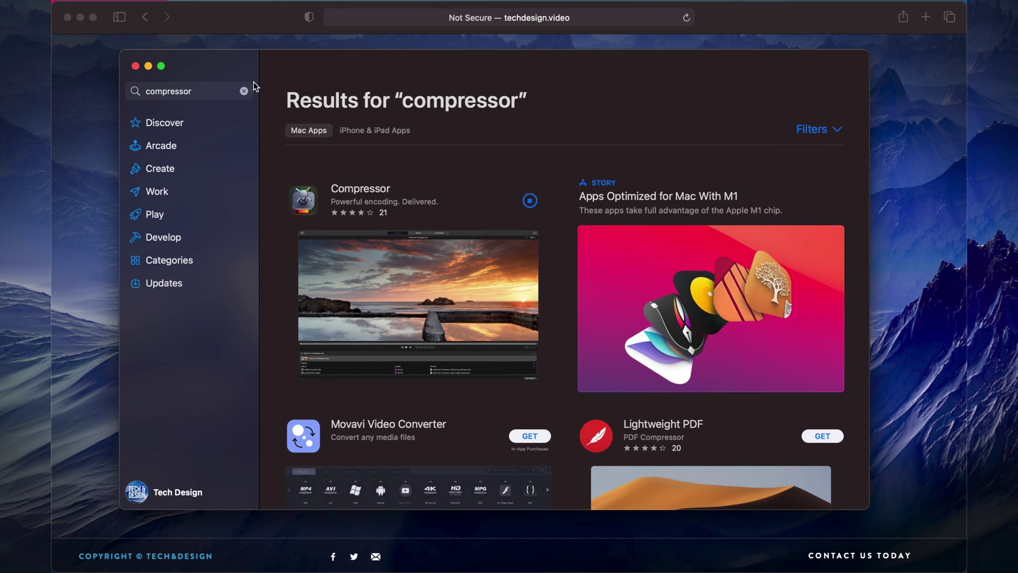
left_click(244, 91)
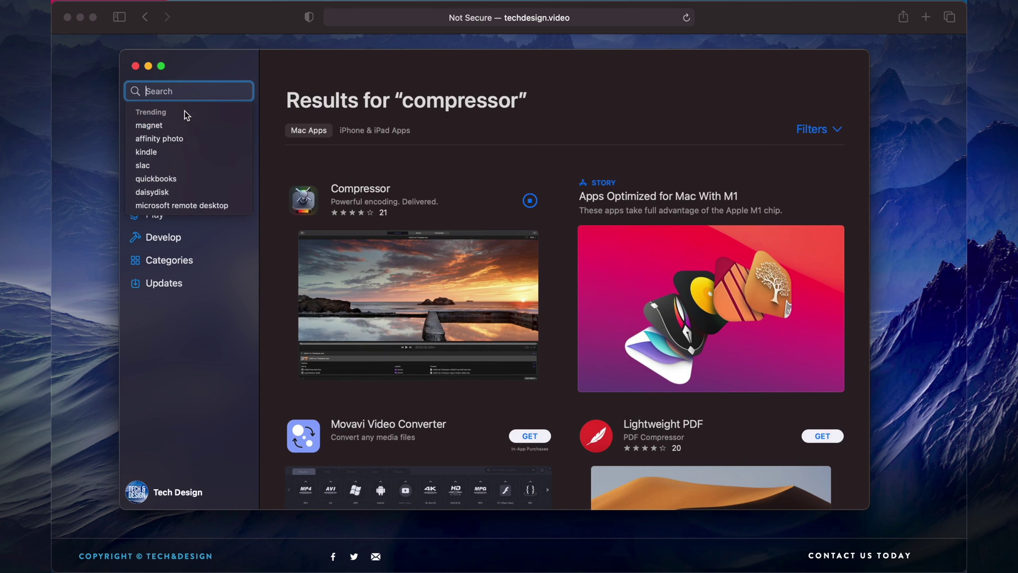
type("final cut pro")
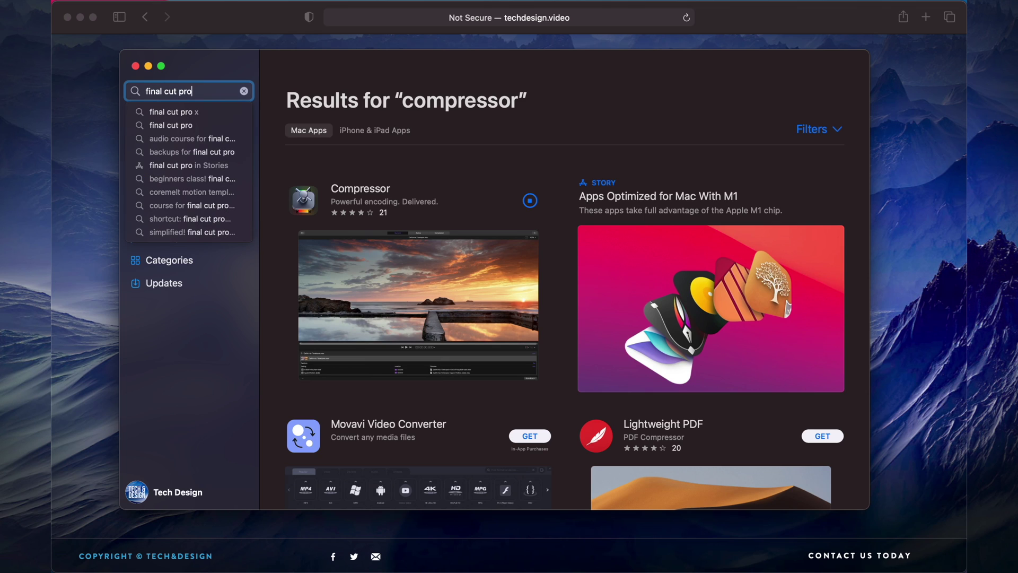
key("Return")
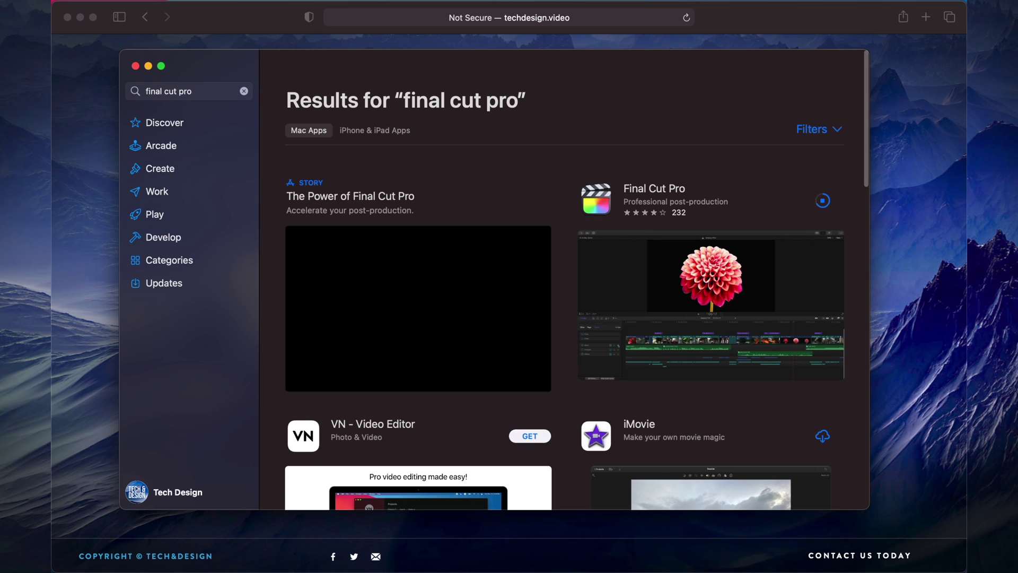
left_click(725, 200)
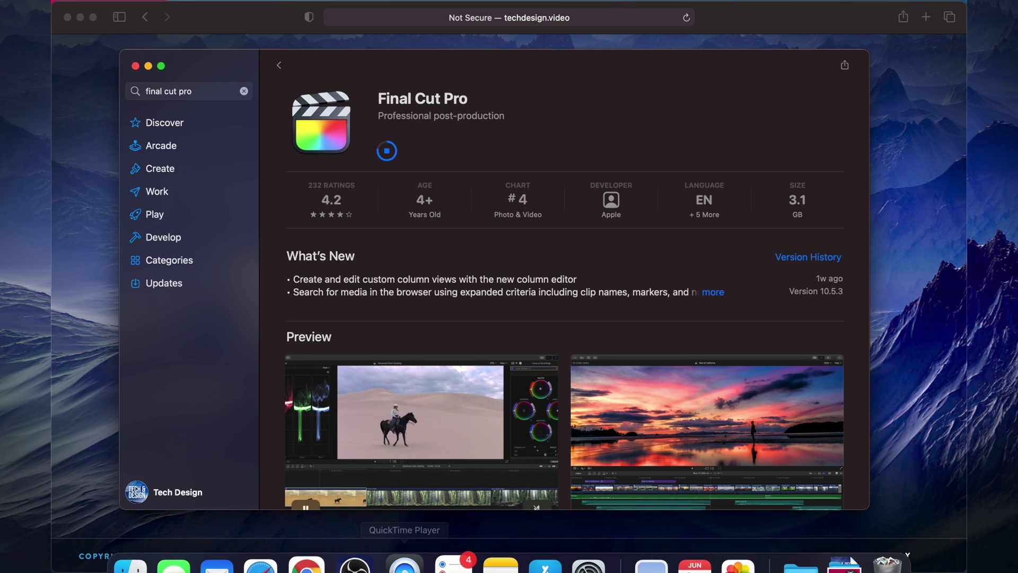
mouse_move(175, 548)
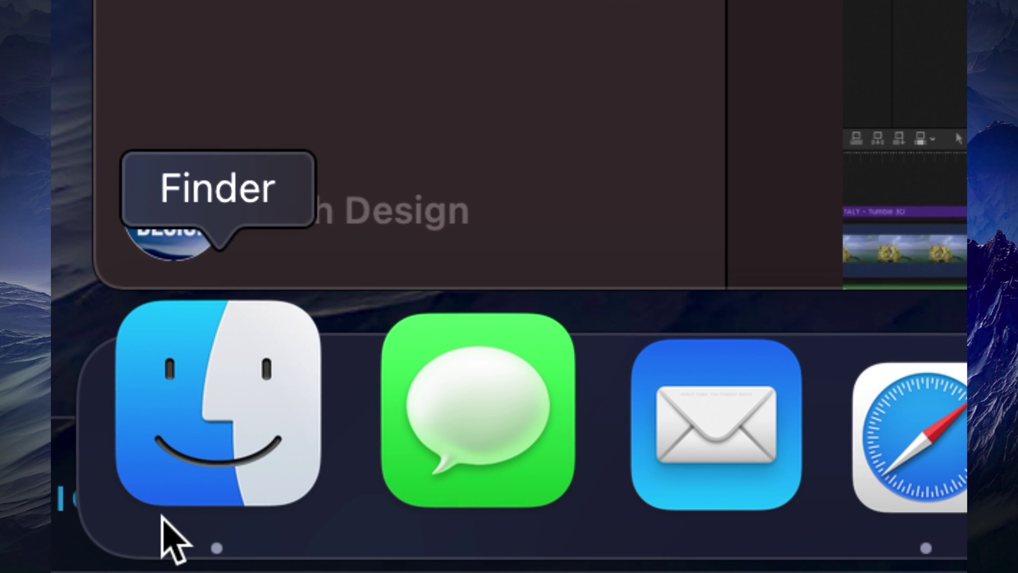
left_click(196, 506)
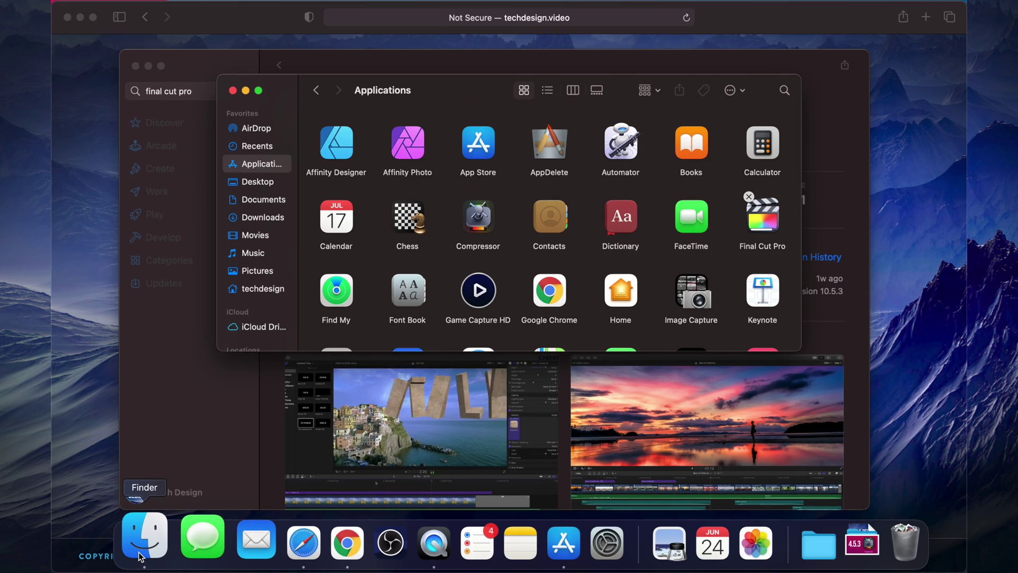
left_click_drag(291, 91, 271, 98)
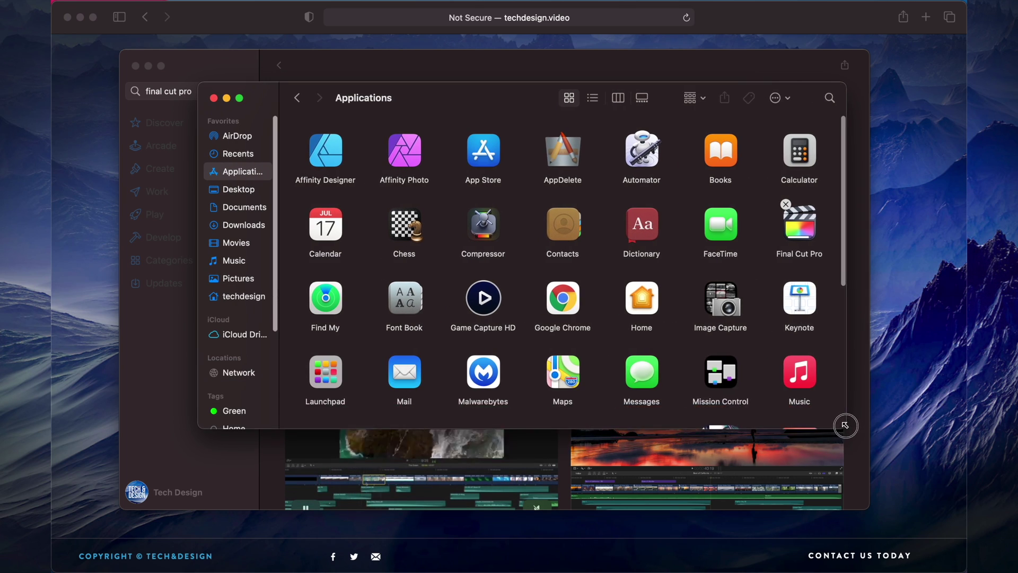
left_click_drag(781, 356, 864, 466)
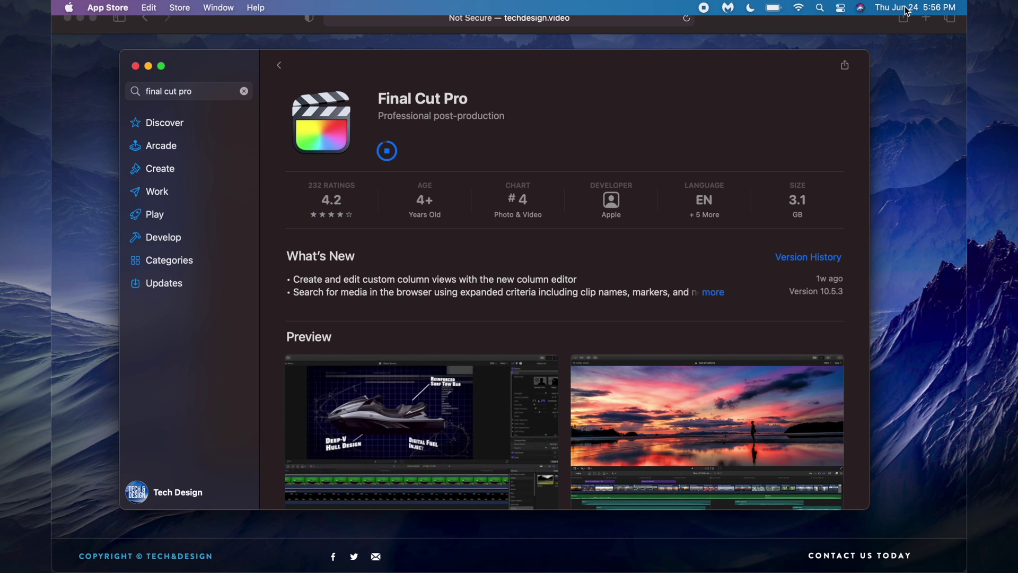
left_click(906, 10)
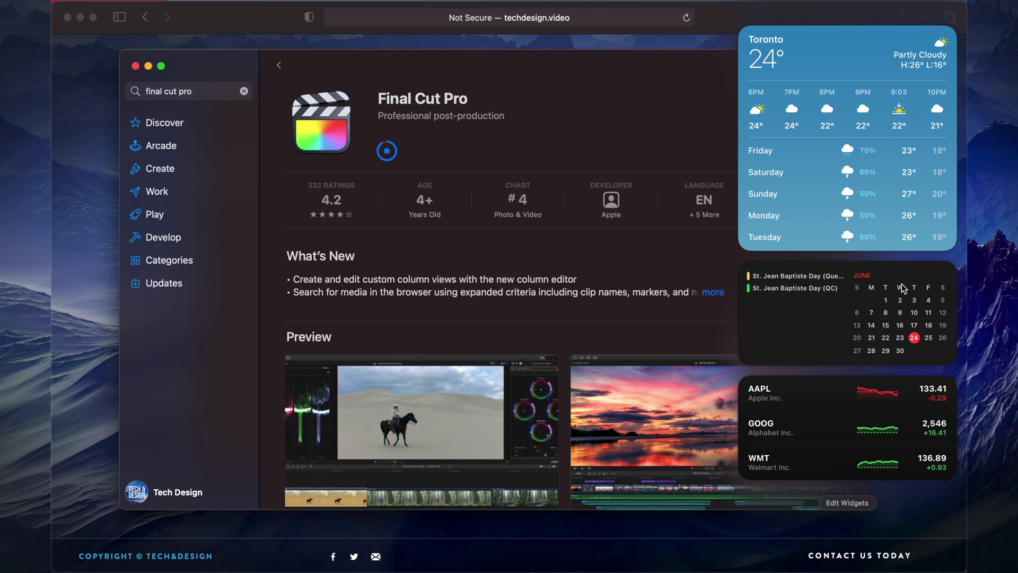
left_click(900, 7)
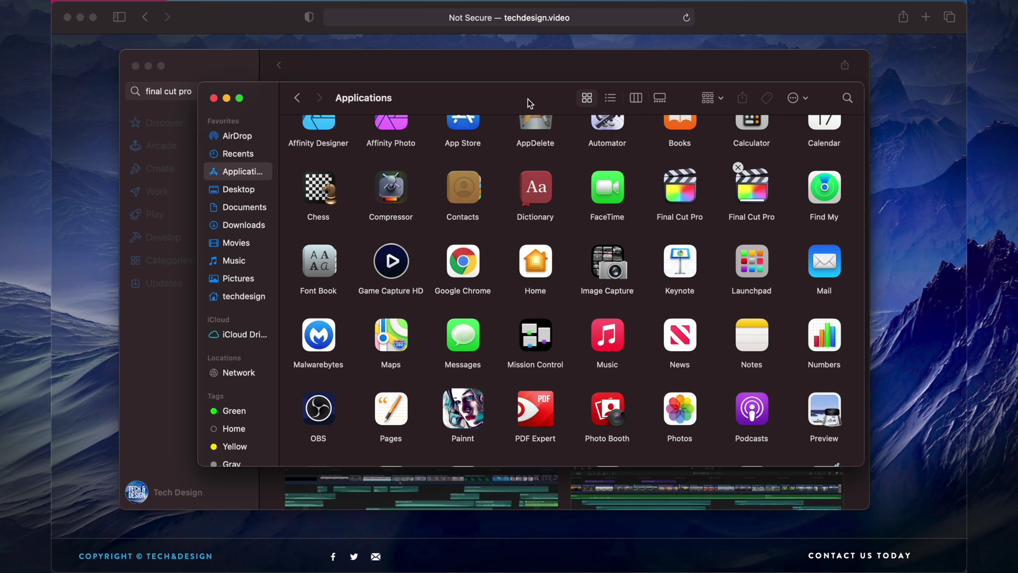
Shift the Applications window left and drag Compressor onto the Dock.
left_click_drag(528, 100, 458, 103)
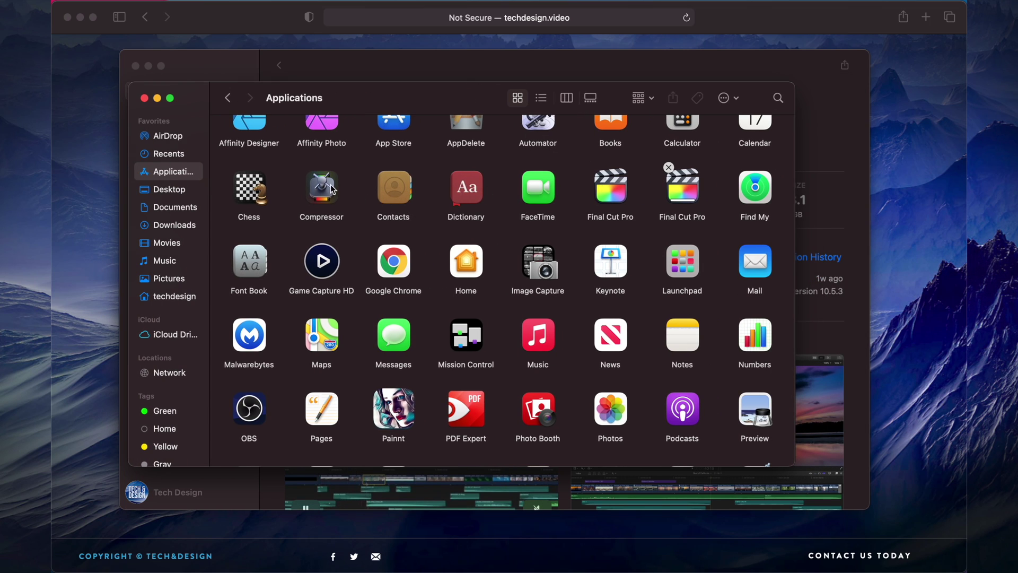
mouse_move(332, 188)
left_mouse_down()
mouse_move(389, 561)
mouse_move(409, 549)
left_mouse_up()
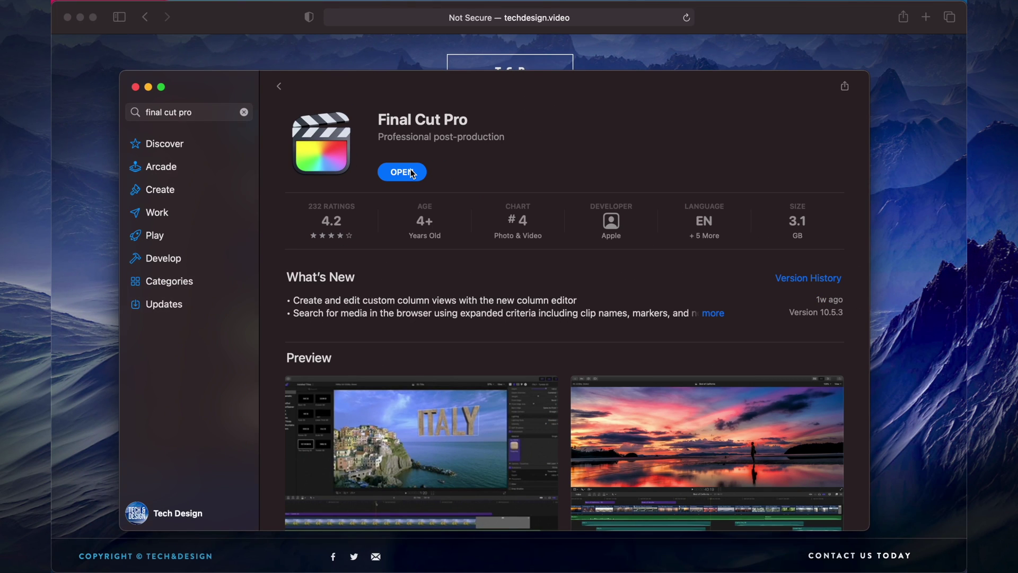
Open the newly installed Final Cut Pro from its App Store page.
left_click(411, 173)
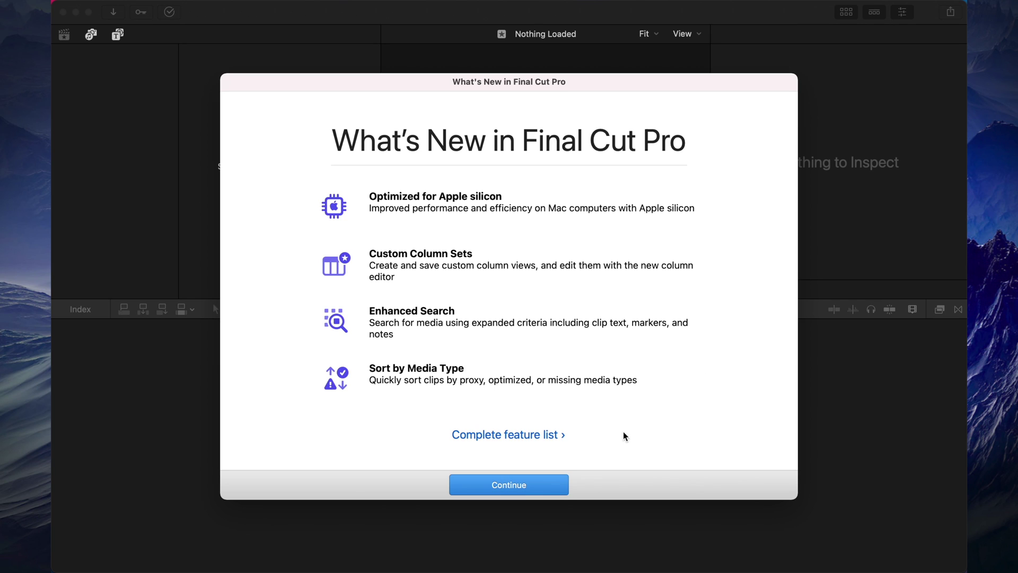
Continue past the What's New screen to the empty Untitled library.
left_click(511, 489)
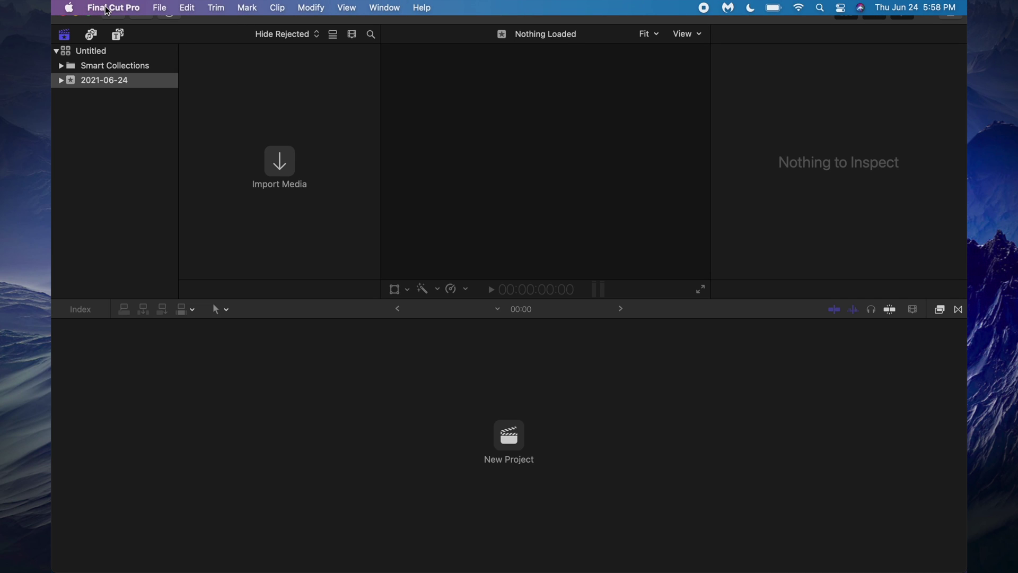
left_click(106, 9)
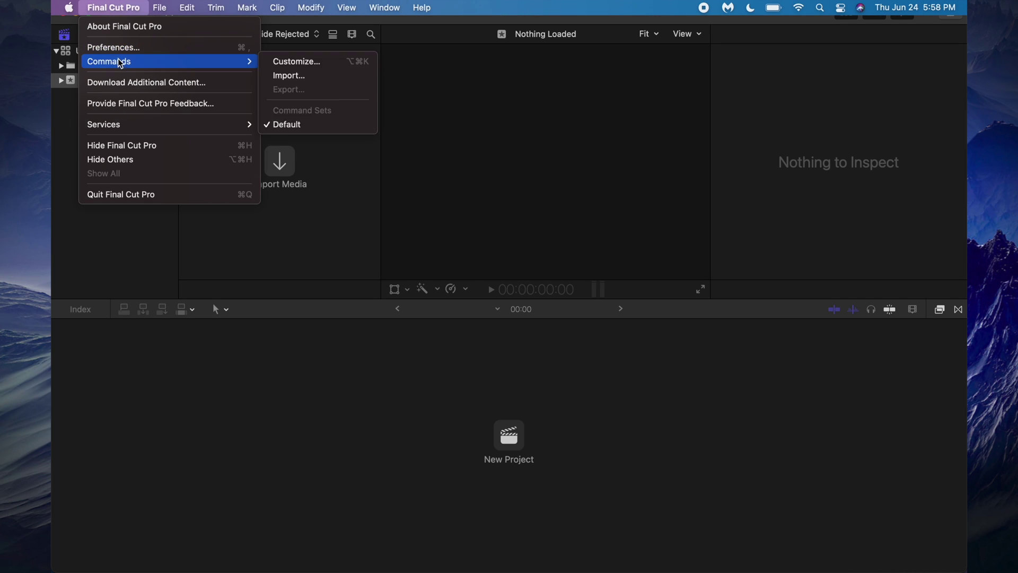
left_click(128, 227)
left_click(71, 7)
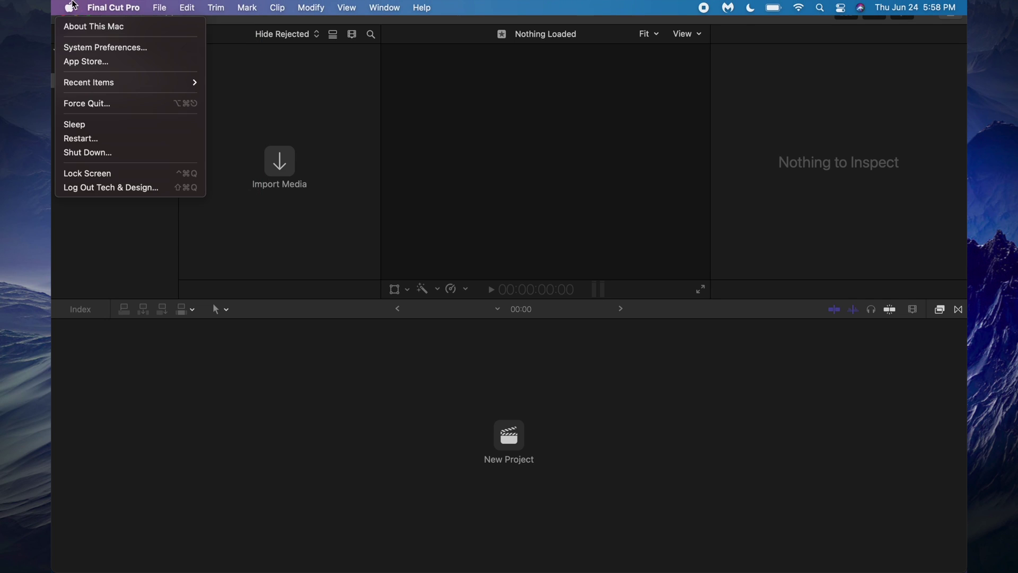
left_click(131, 63)
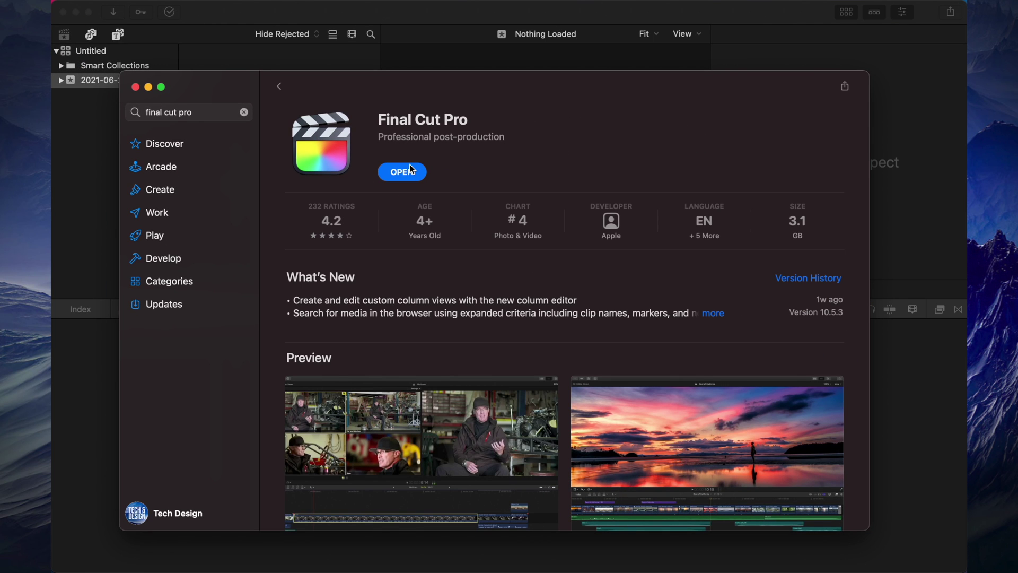
left_click(108, 161)
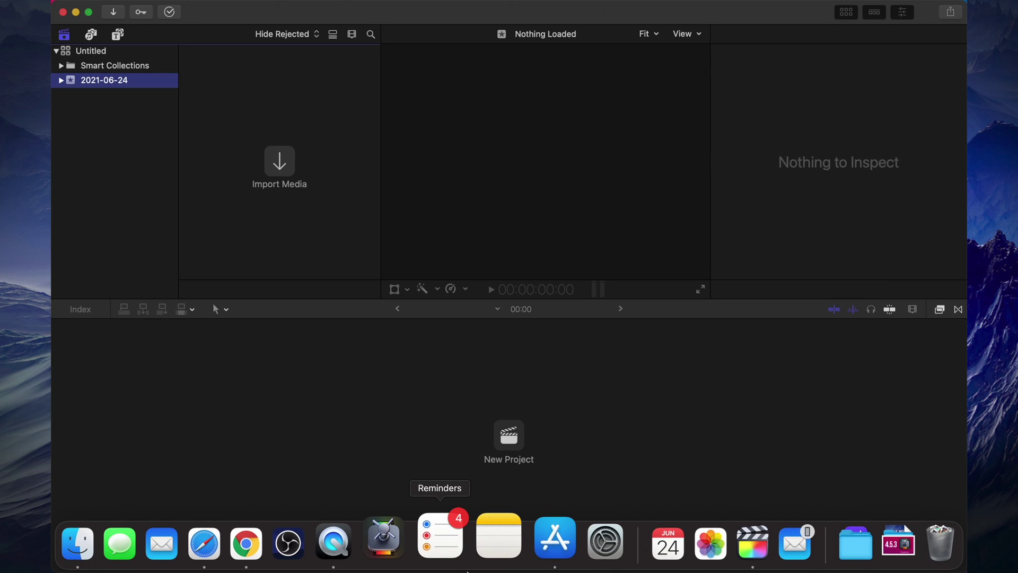